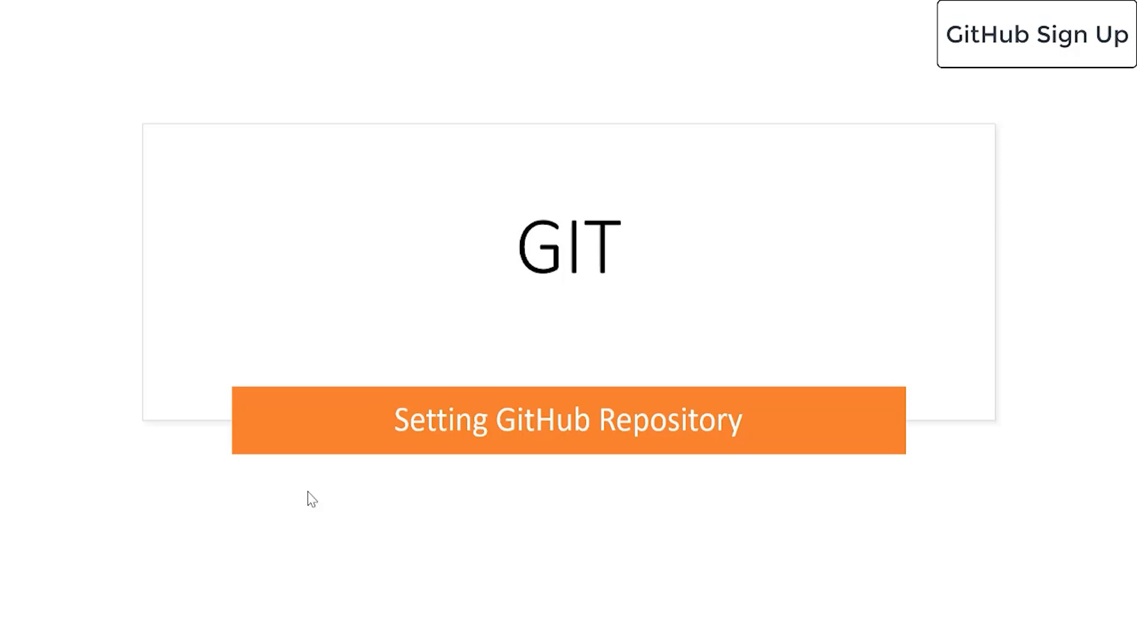
# Advance the slideshow from the title slide to the 'GitHub Account Creation' slide.
pyautogui.click(308, 492)
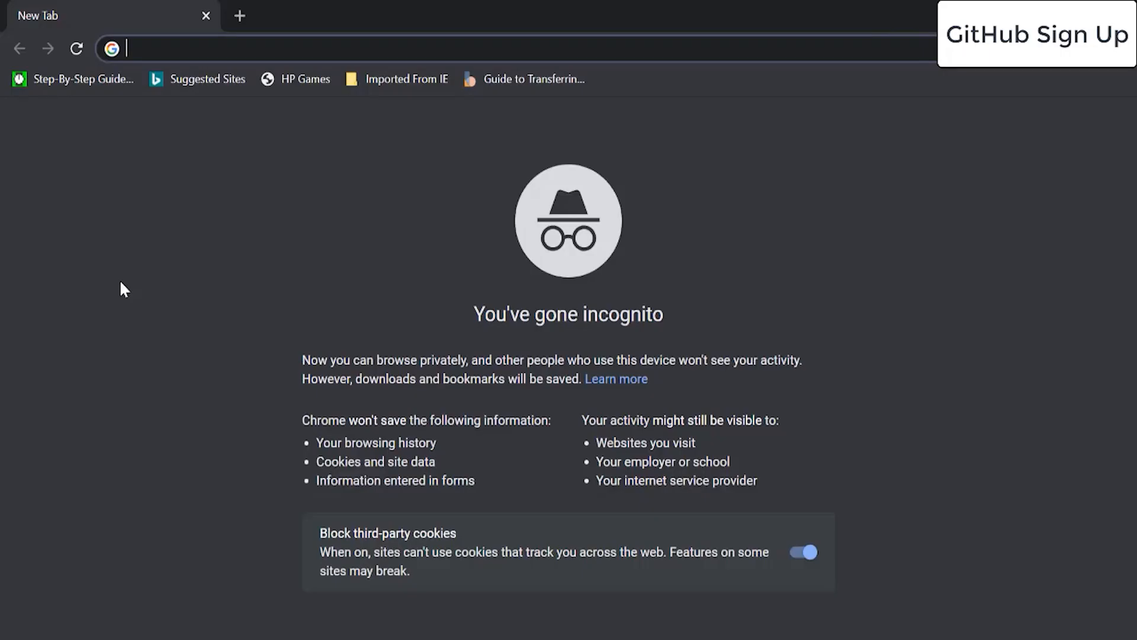
# Go to github.com and open the 'Sign up for GitHub' form.
pyautogui.write('githu')
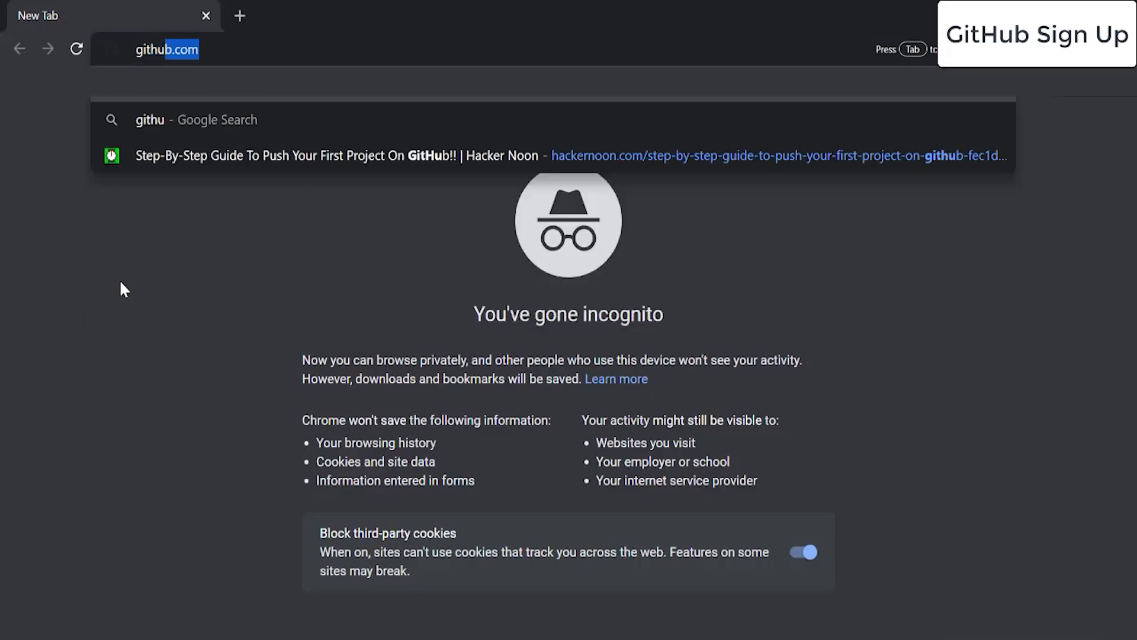
pyautogui.press('Return')
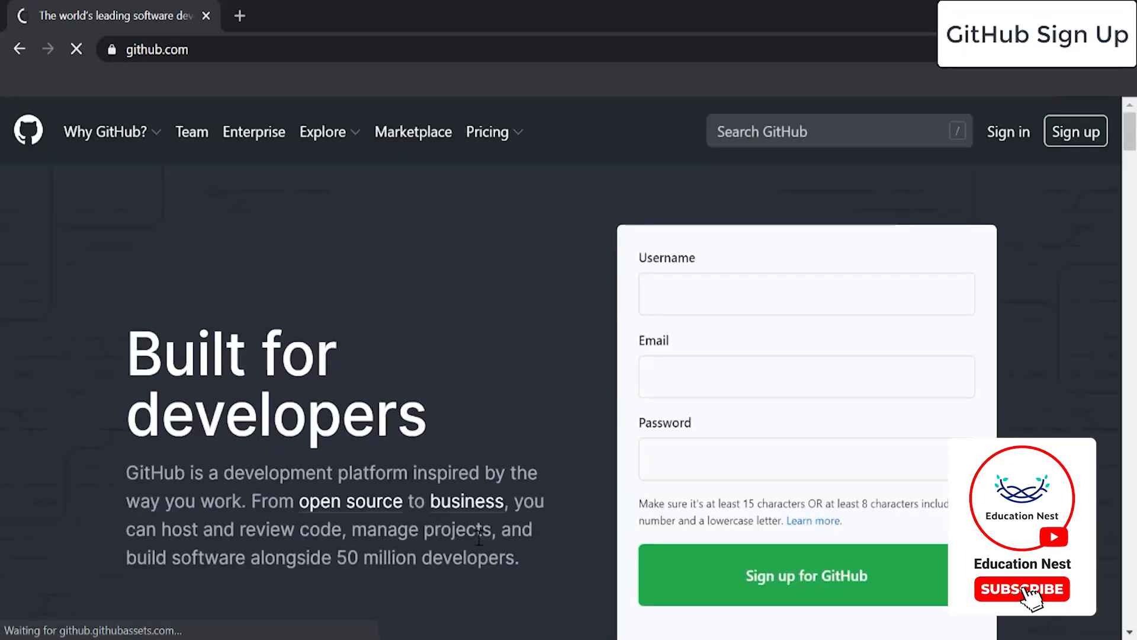
pyautogui.scroll(-2, 481, 397)
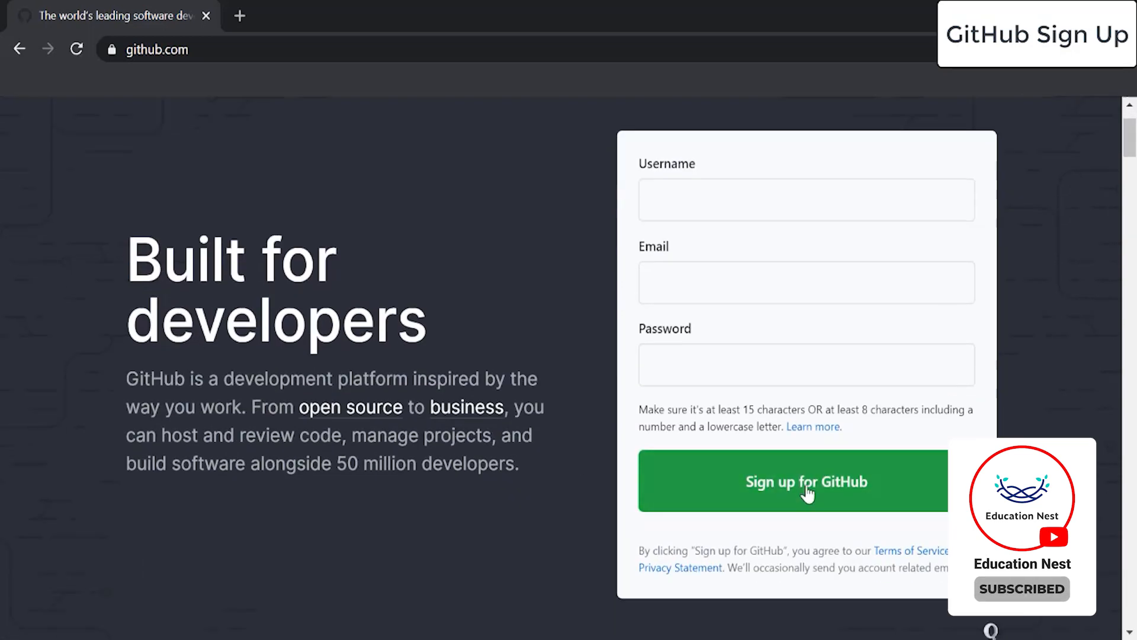
pyautogui.click(807, 491)
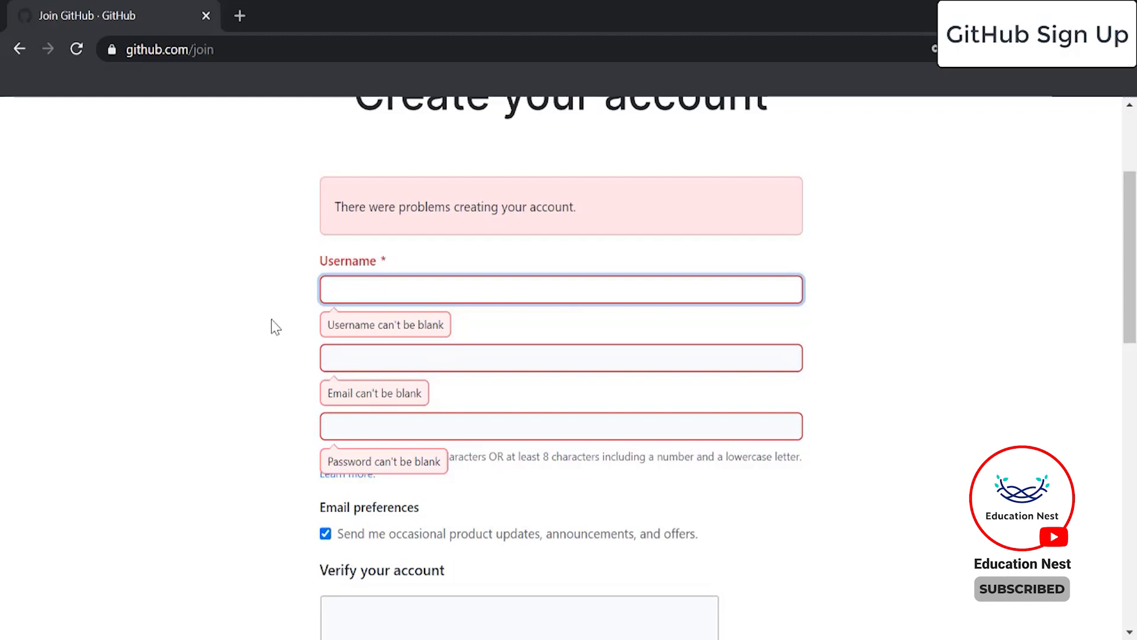
# Start on the username field and dismiss the saved login suggestions.
pyautogui.click(450, 280)
pyautogui.click(257, 334)
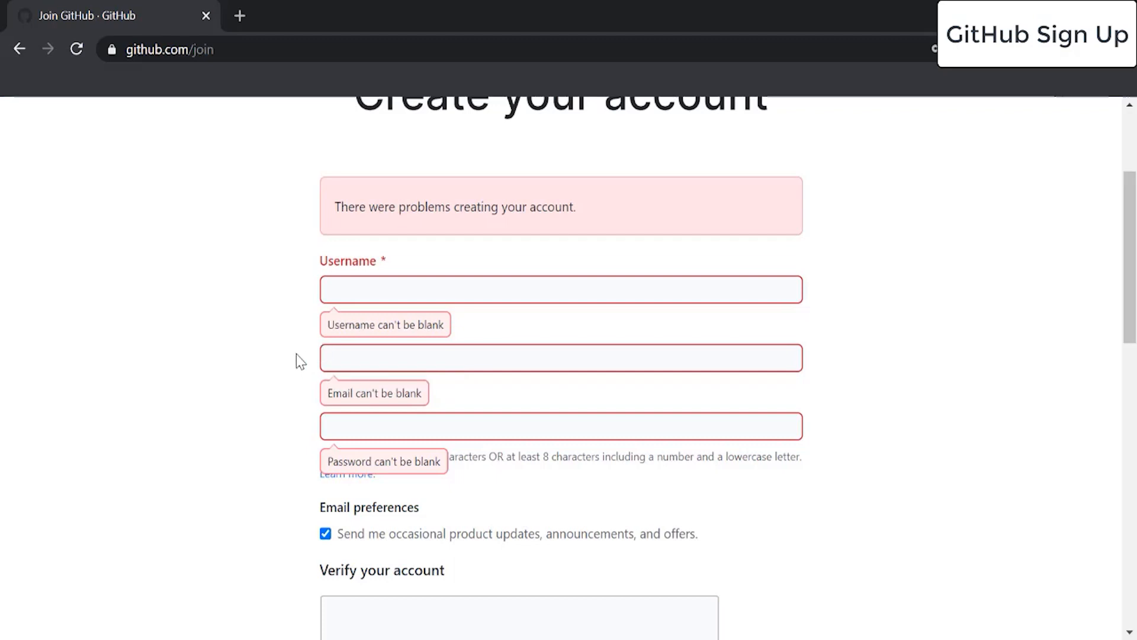
pyautogui.scroll(-2, 374, 367)
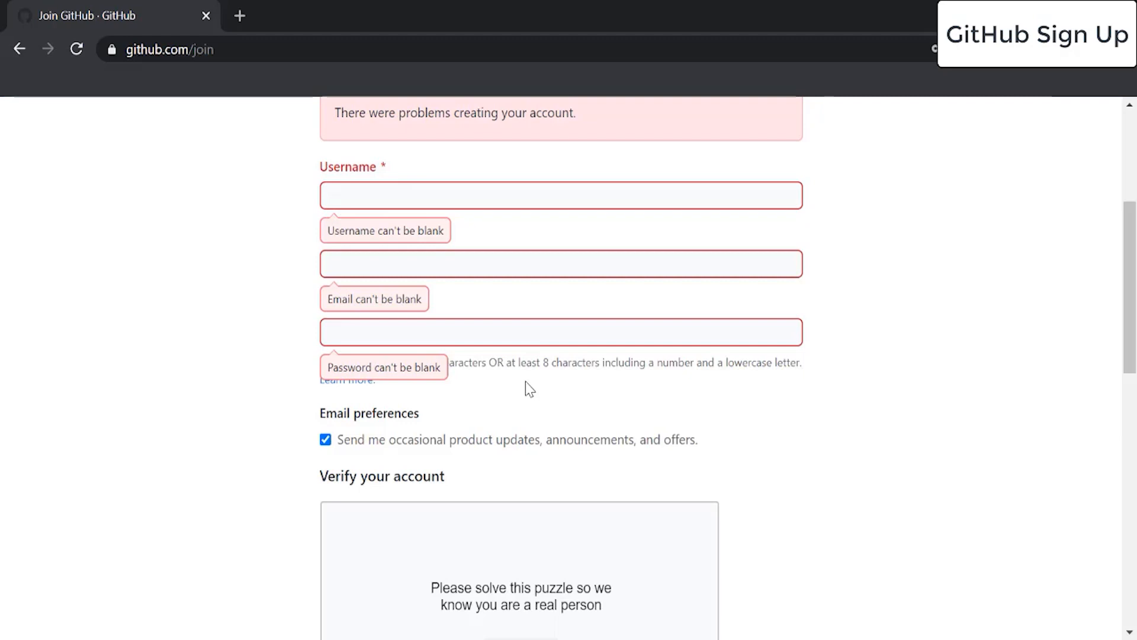
pyautogui.scroll(-5, 525, 382)
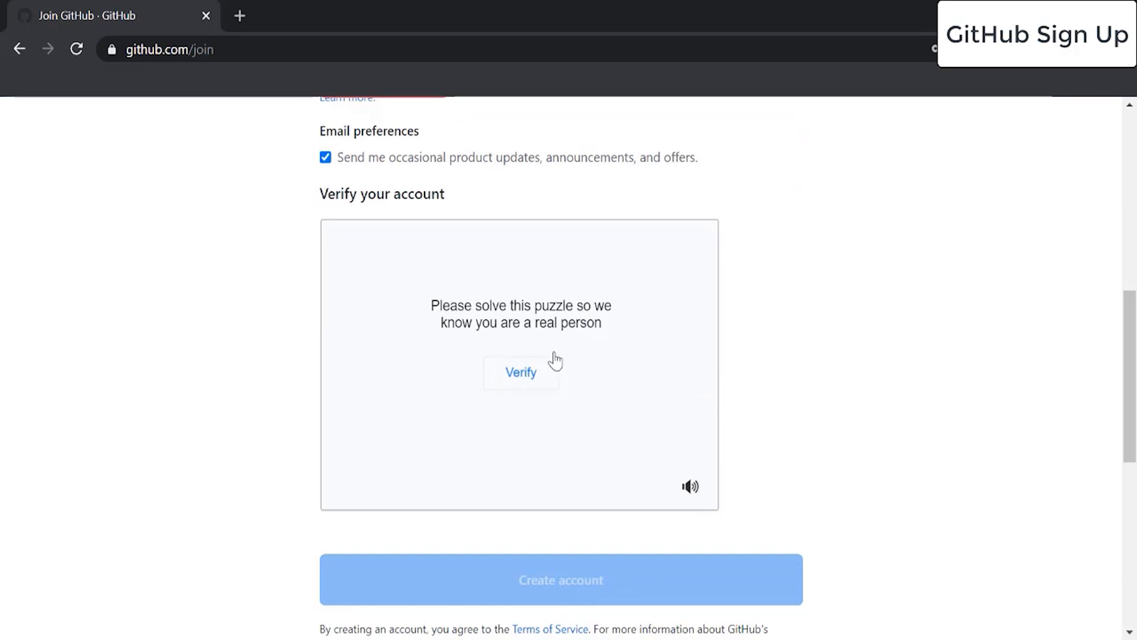
# Solve the verification puzzle by rotating the animal image upright, then open a new blank tab.
pyautogui.click(519, 376)
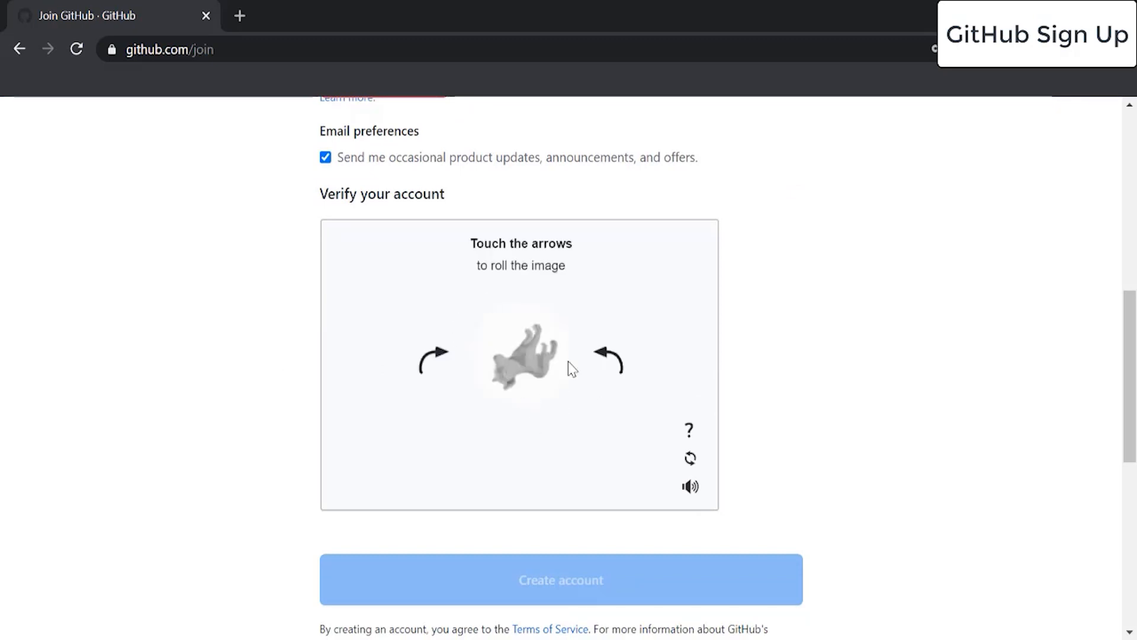
pyautogui.click(437, 359)
pyautogui.click(437, 362)
pyautogui.click(436, 362)
pyautogui.click(437, 369)
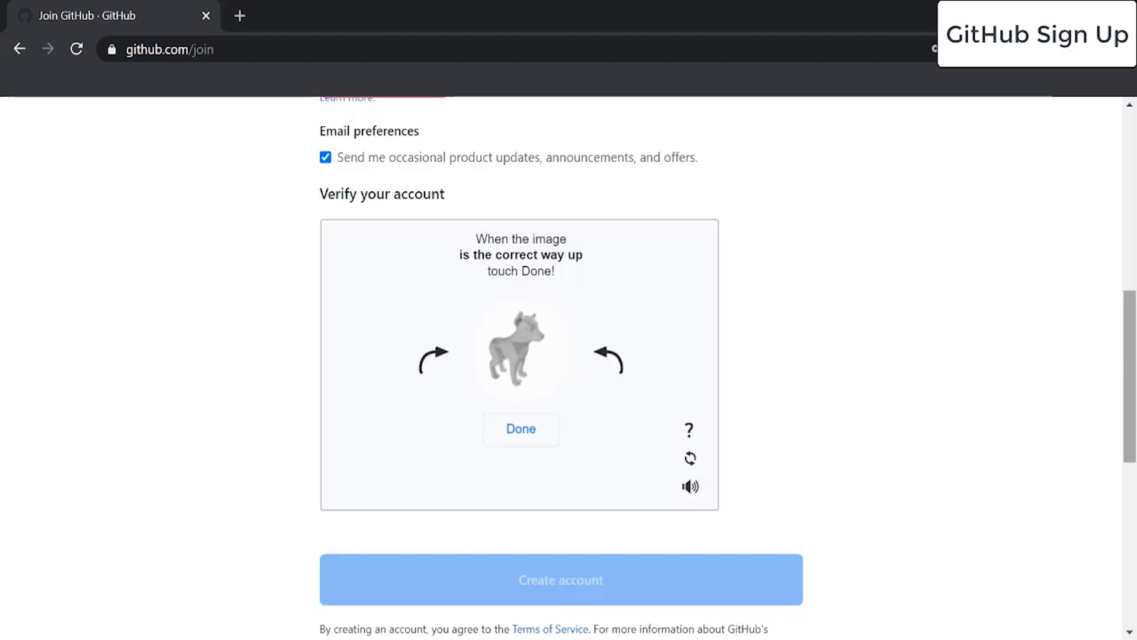
pyautogui.scroll(-3, 630, 414)
pyautogui.scroll(5, 814, 417)
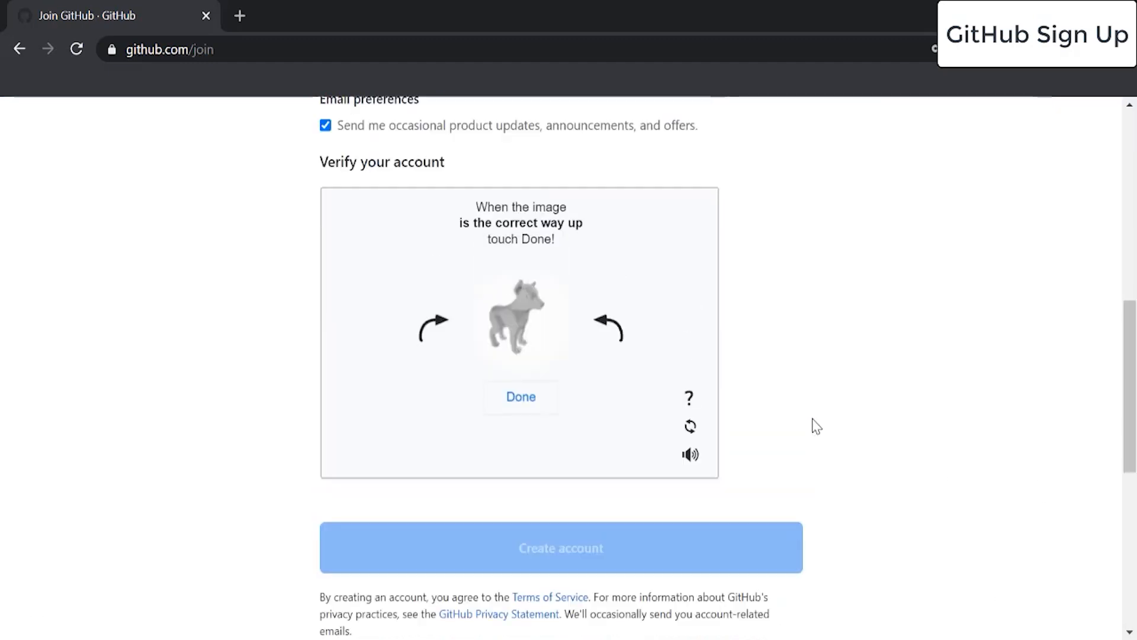
pyautogui.scroll(3, 823, 418)
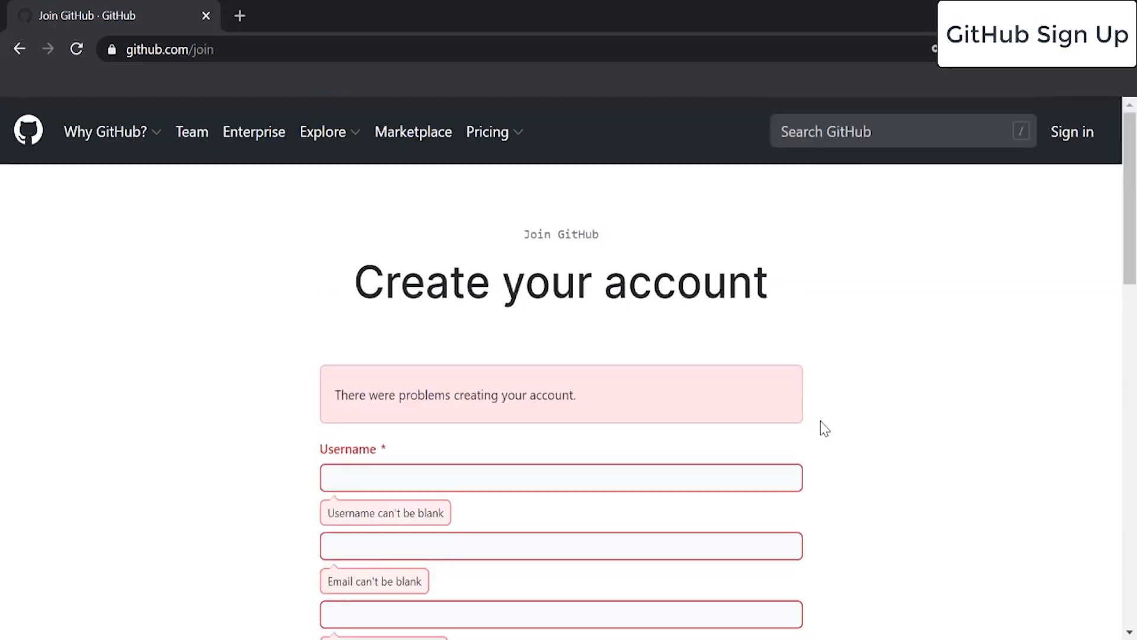
pyautogui.scroll(-3, 819, 420)
pyautogui.click(240, 16)
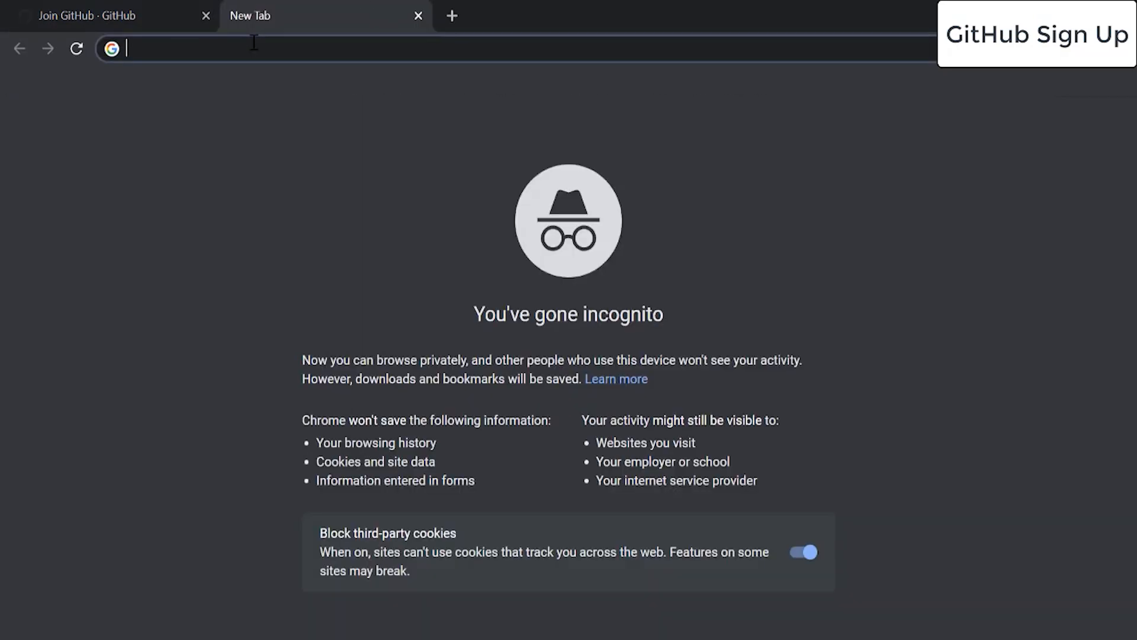
# Go to gmail.com and sign in with the account's e-mail address and password.
pyautogui.write('gma')
pyautogui.press('Return')
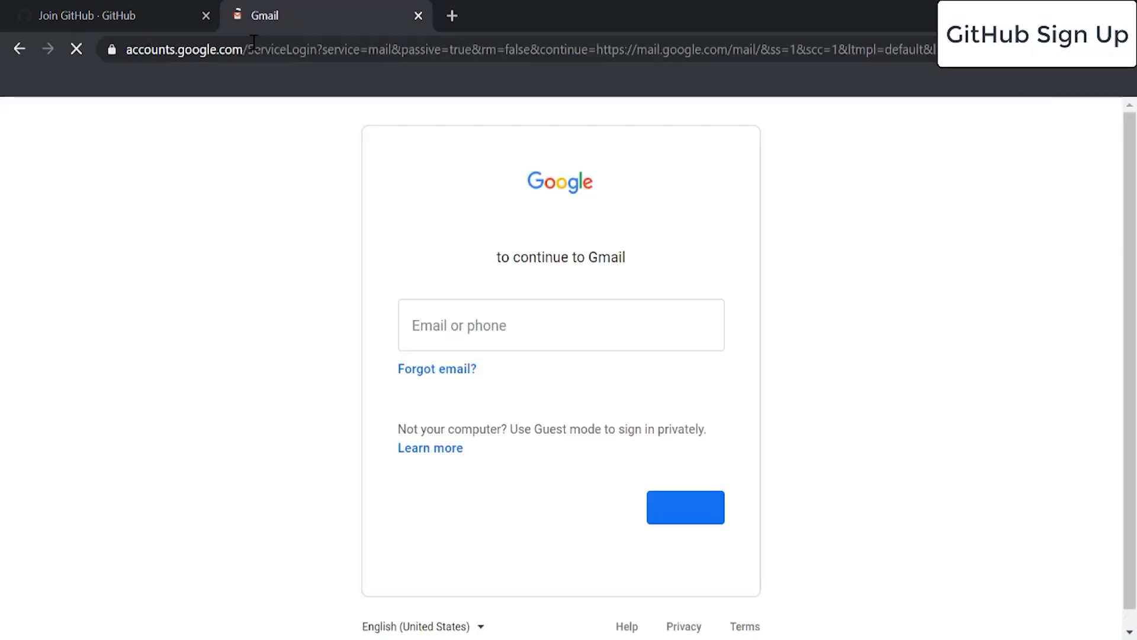
pyautogui.click(454, 315)
pyautogui.press('Return')
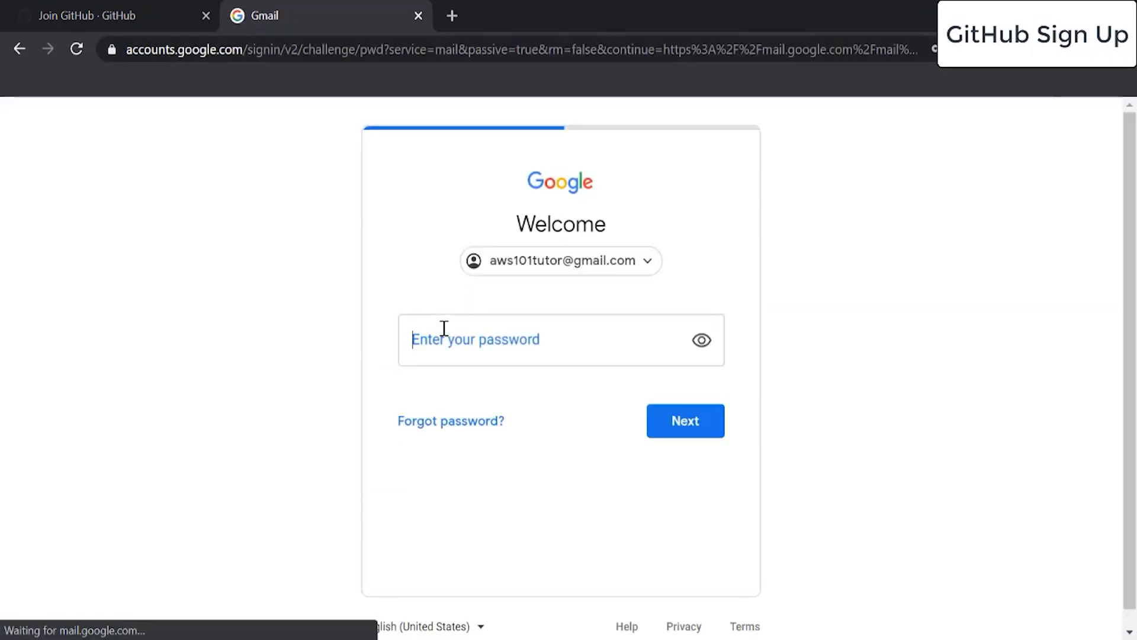
pyautogui.write('****')
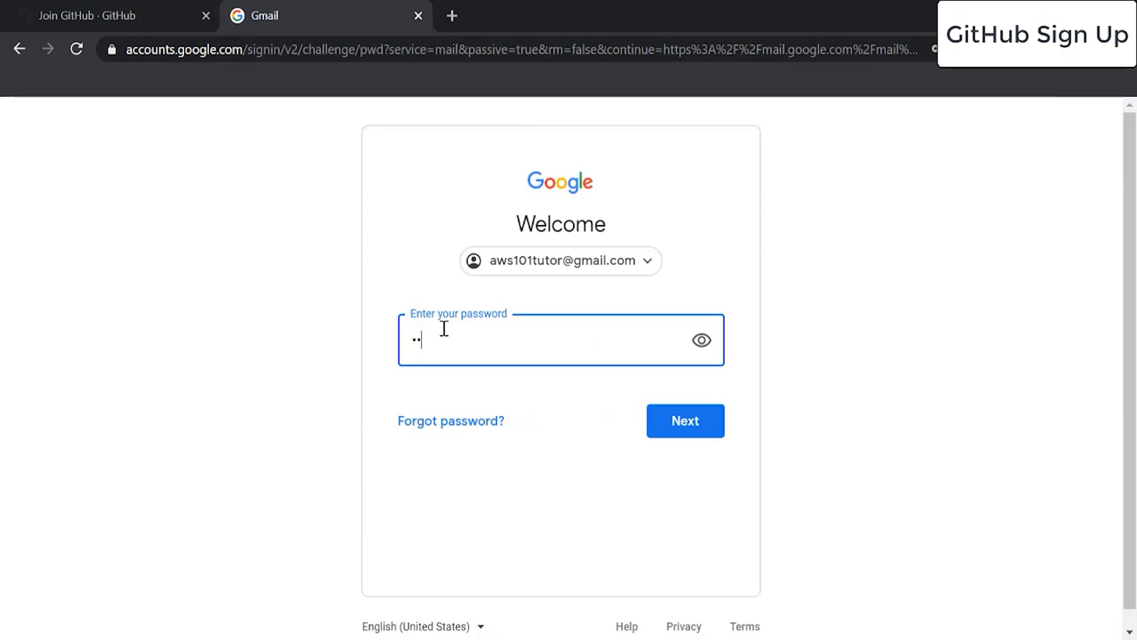
pyautogui.press('Return')
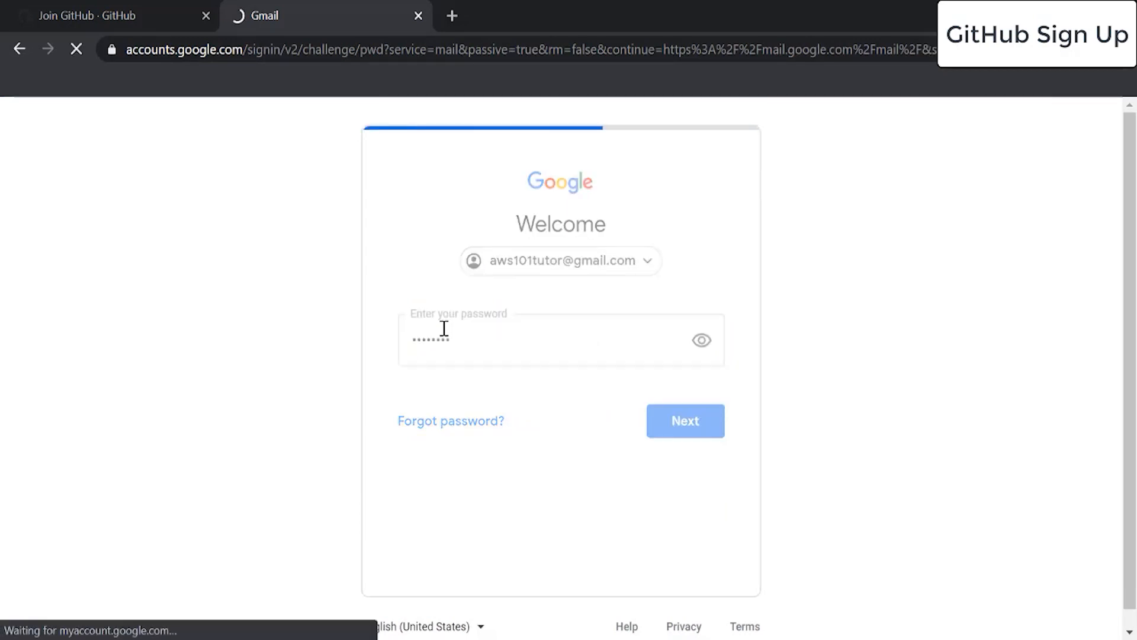
# Open GitHub's 'Please verify your email address' message, then return to the GitHub tab.
pyautogui.scroll(-2, 265, 371)
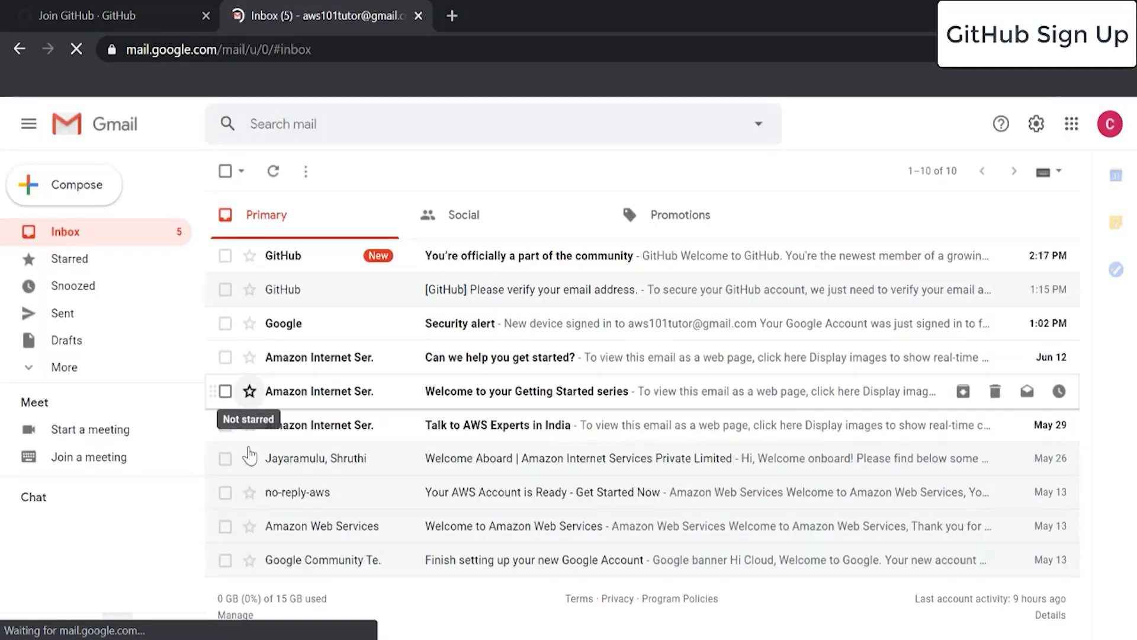
pyautogui.click(546, 298)
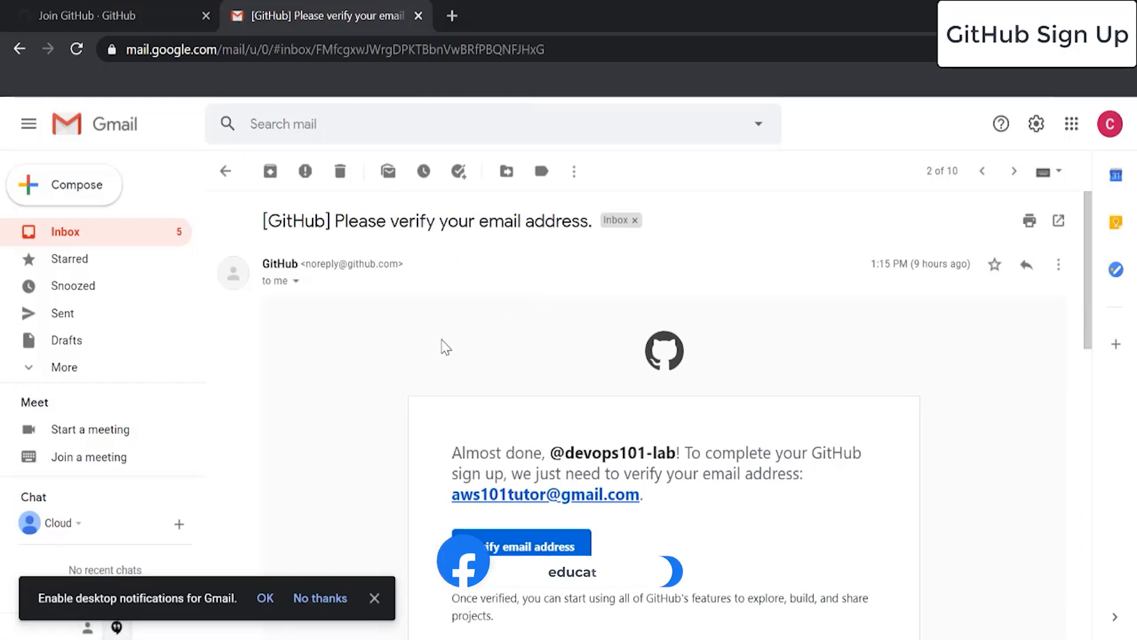
pyautogui.scroll(-2, 340, 386)
pyautogui.scroll(2, 273, 240)
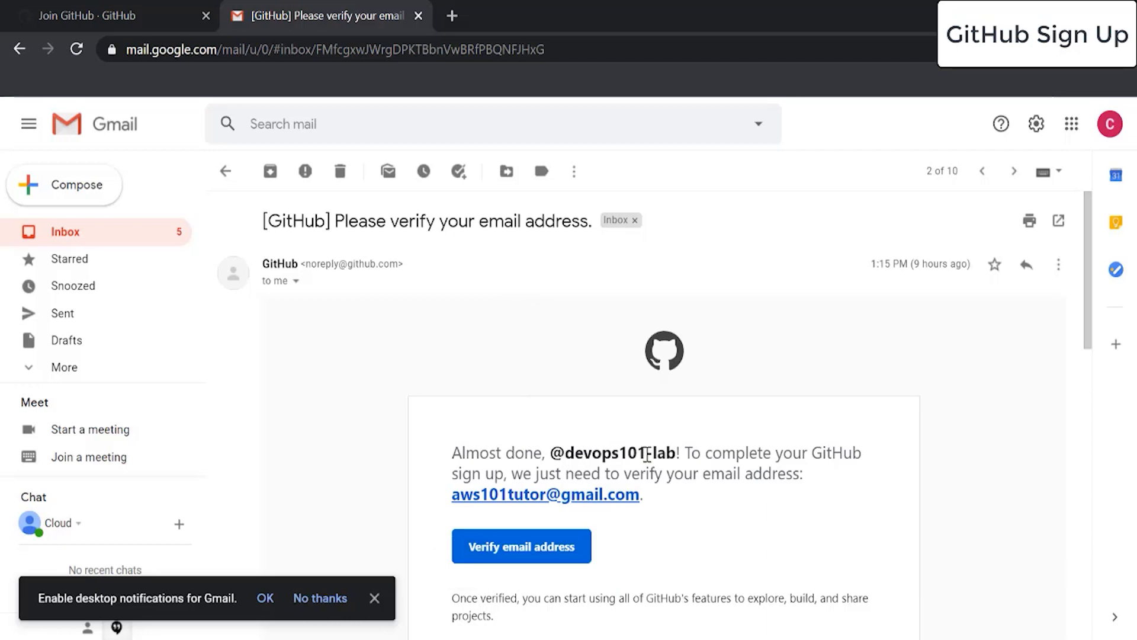
pyautogui.click(156, 13)
# Go from the GitHub join page to the Sign in page.
pyautogui.scroll(3, 349, 274)
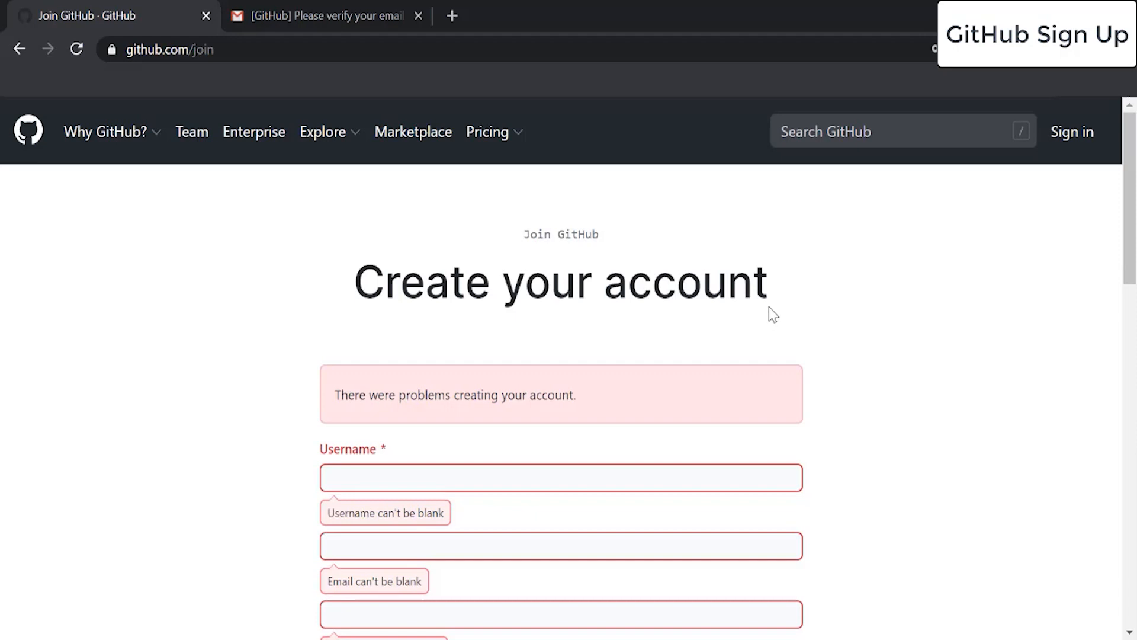
pyautogui.scroll(-3, 603, 325)
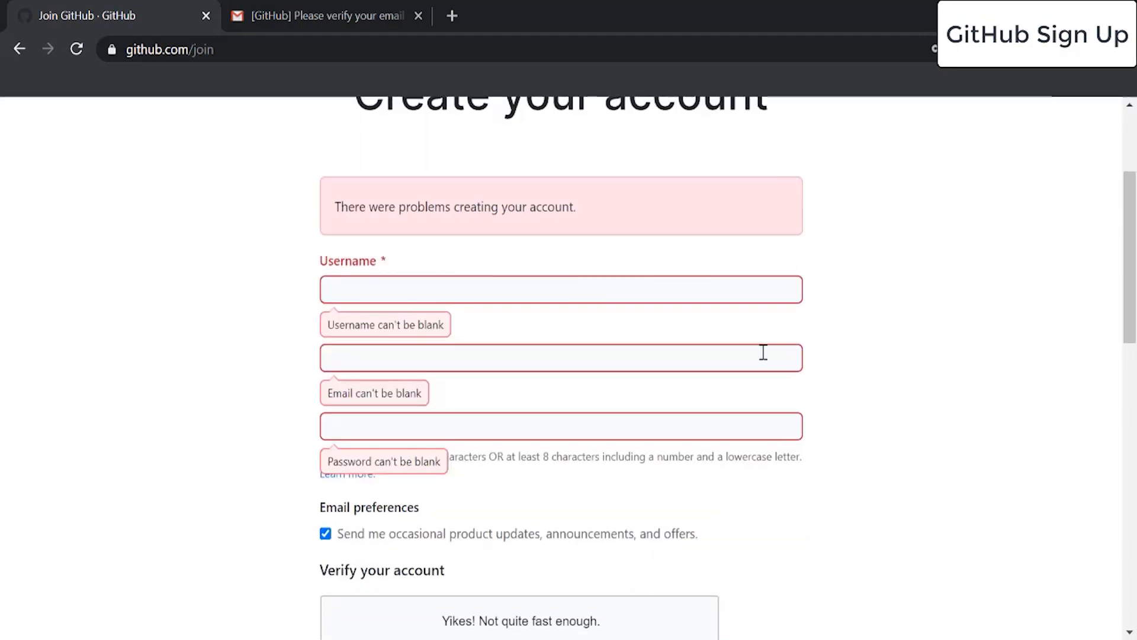
pyautogui.scroll(3, 972, 344)
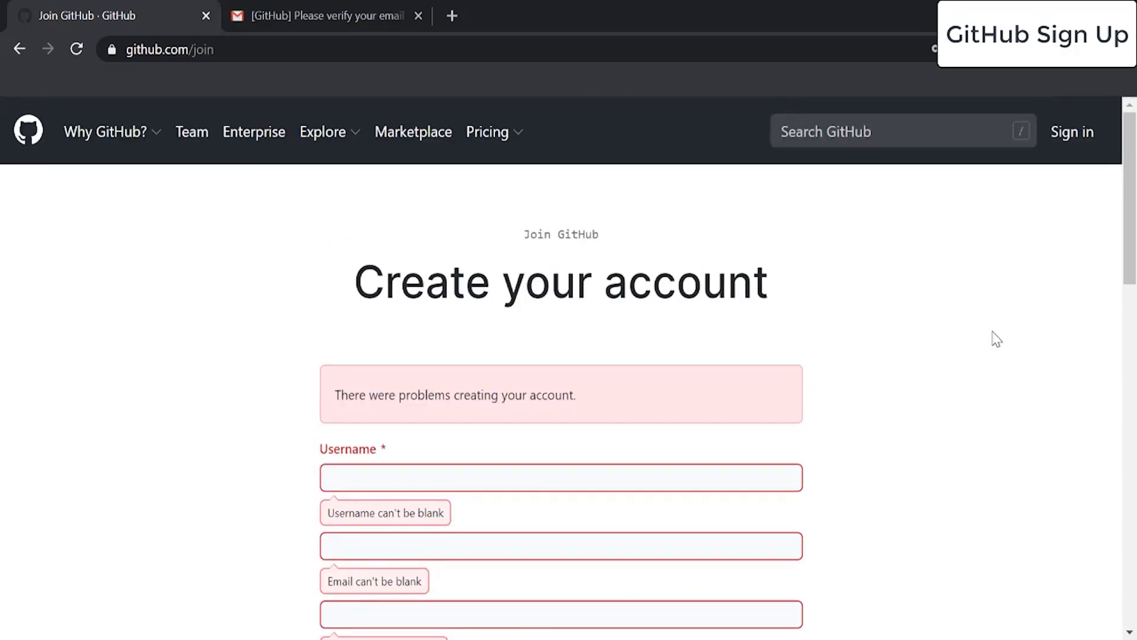
pyautogui.scroll(-3, 983, 338)
pyautogui.scroll(5, 980, 340)
pyautogui.click(1083, 128)
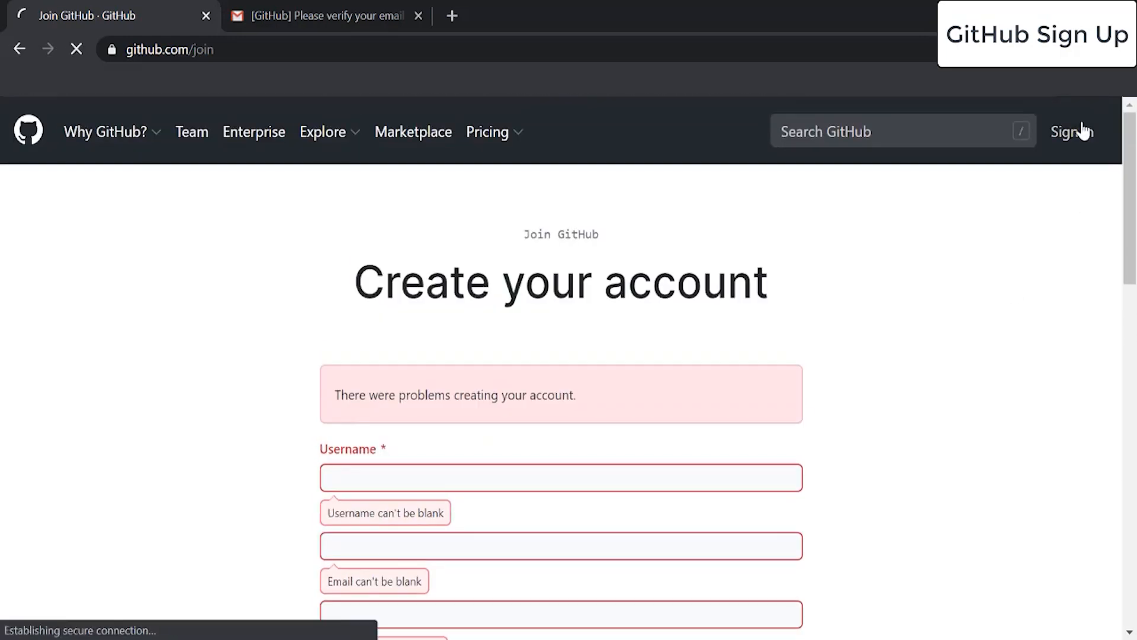
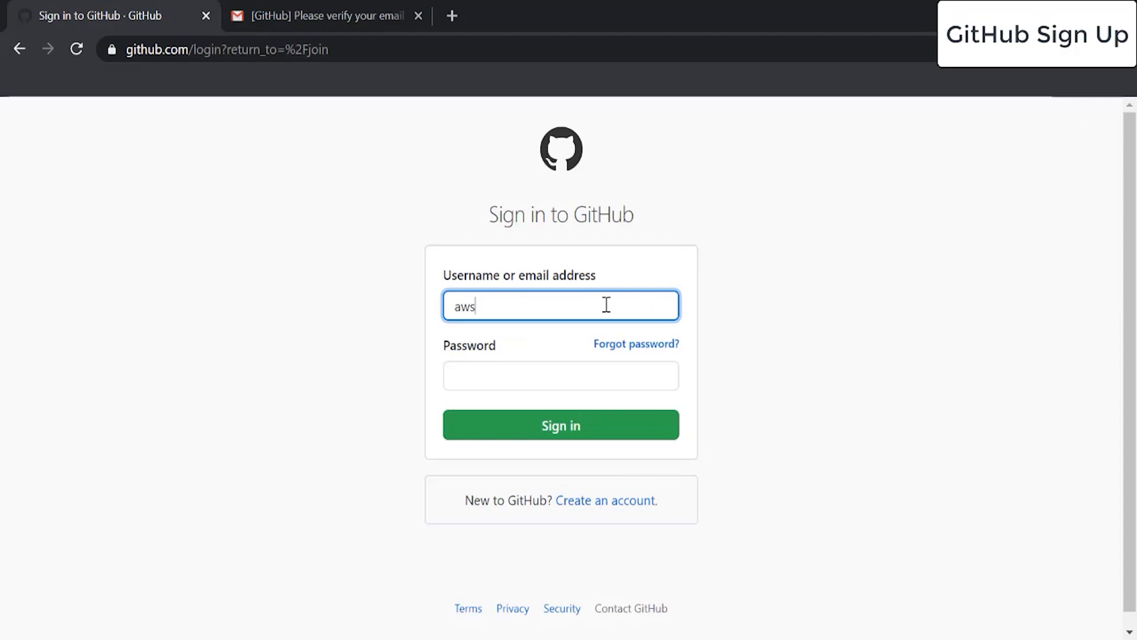
# Sign in with the account's e-mail and password to reach the dashboard.
pyautogui.press('Tab')
pyautogui.write('**********')
pyautogui.press('Return')
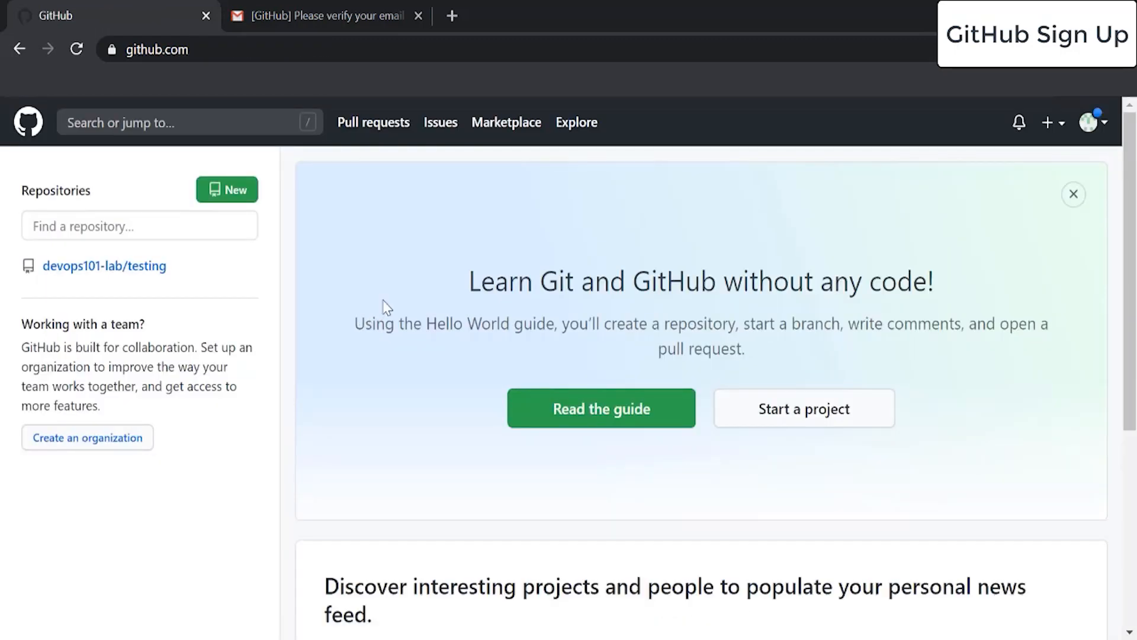
pyautogui.moveTo(121, 270)
# Start a new repository under devops101-lab and name it testing123.
pyautogui.click(1054, 123)
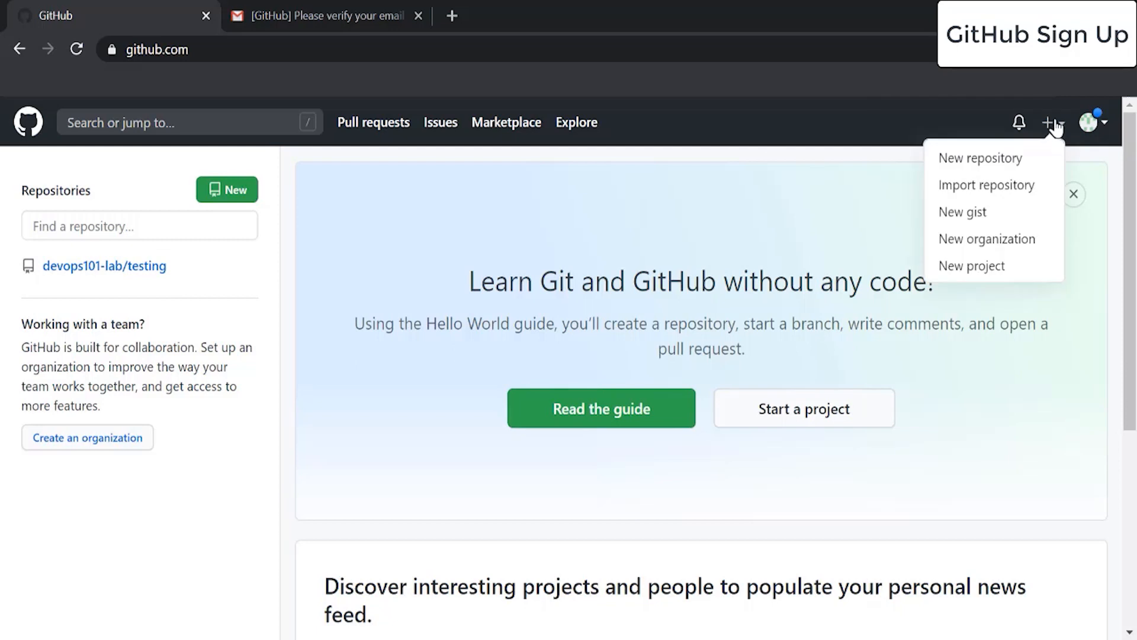
pyautogui.click(963, 160)
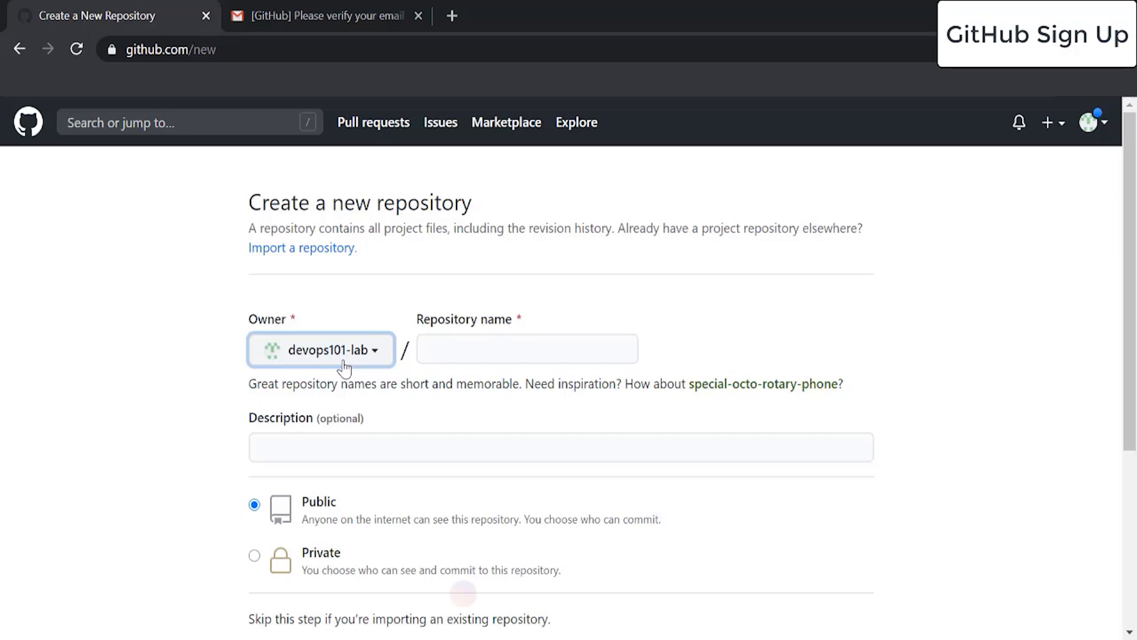
pyautogui.click(430, 347)
pyautogui.write('testing')
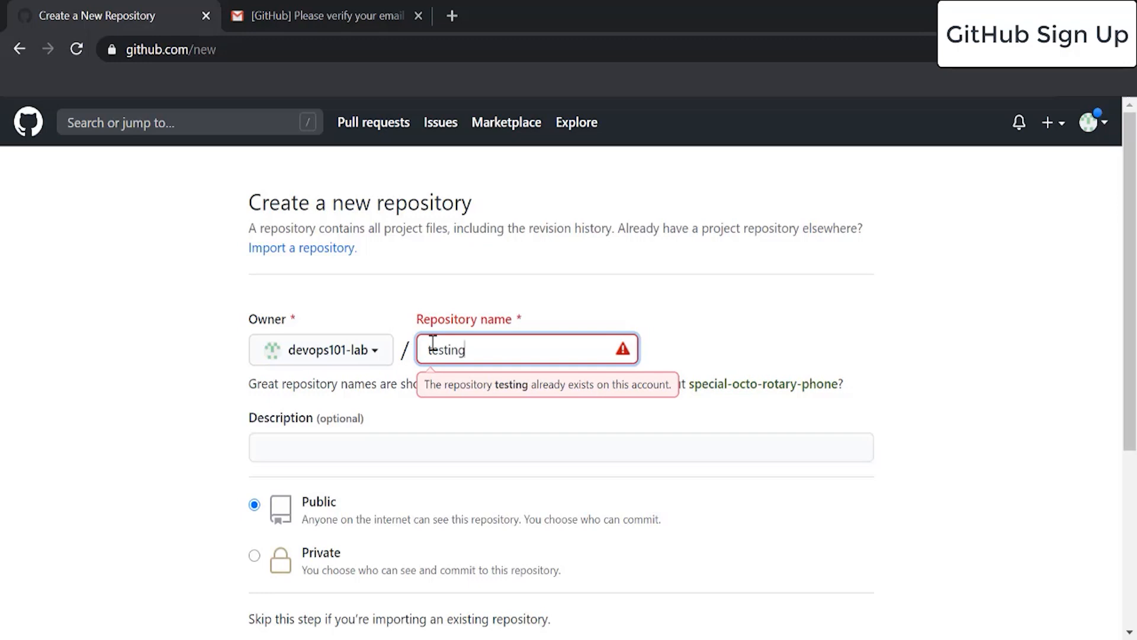
pyautogui.write('123')
pyautogui.click(169, 329)
pyautogui.click(330, 445)
# Enter the description 'Testing' and keep visibility Public after briefly choosing Private.
pyautogui.write('Testing')
pyautogui.scroll(-5, 330, 445)
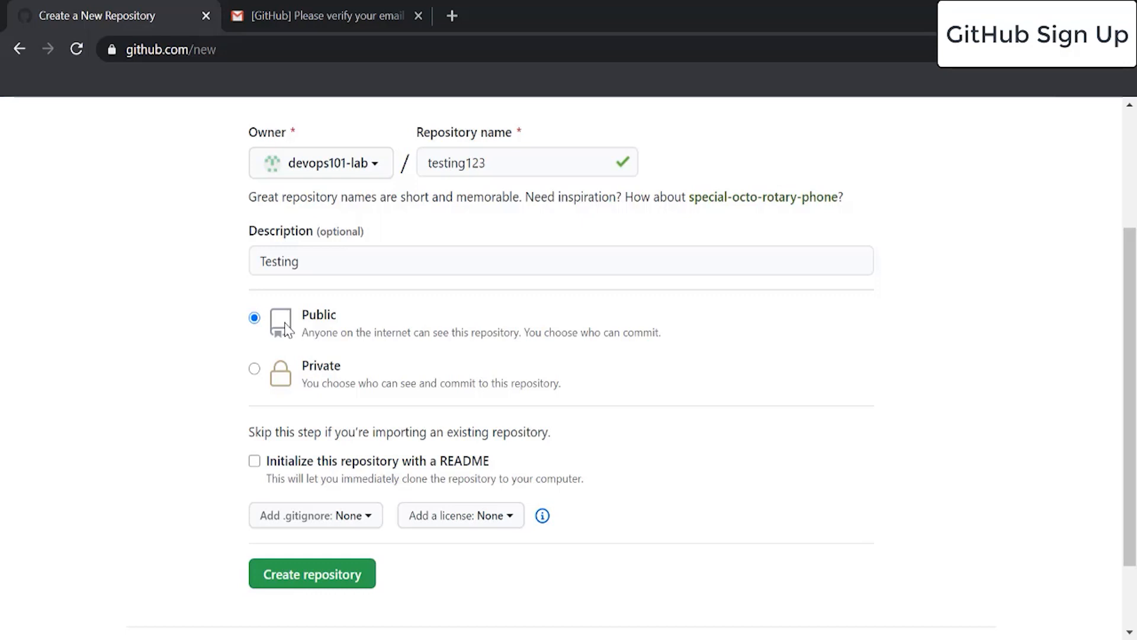
pyautogui.click(254, 370)
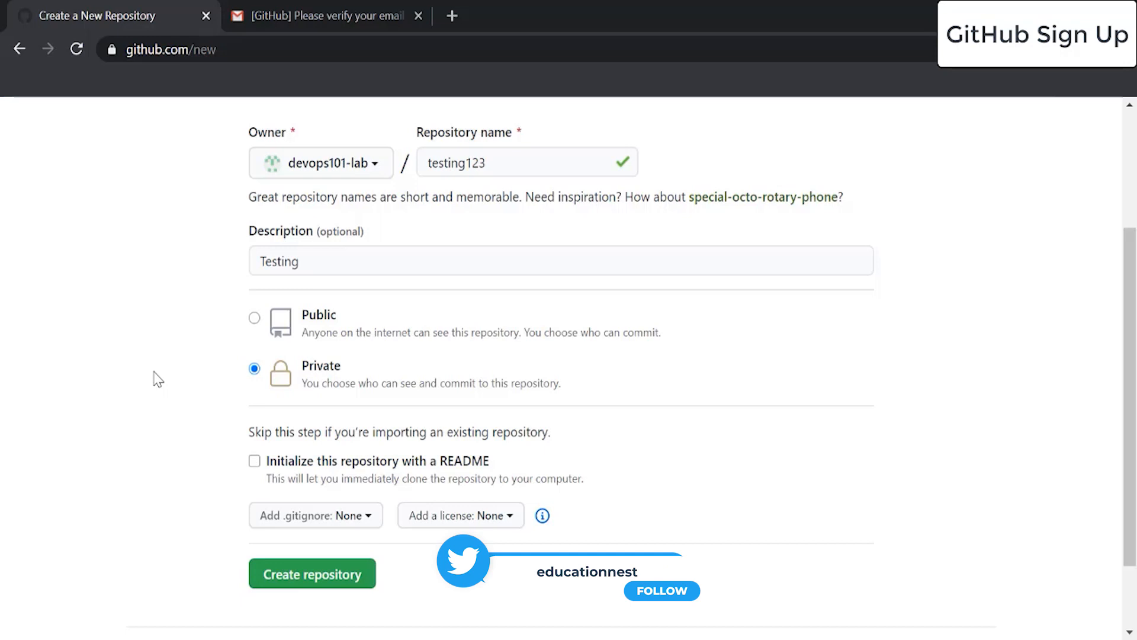
pyautogui.click(254, 318)
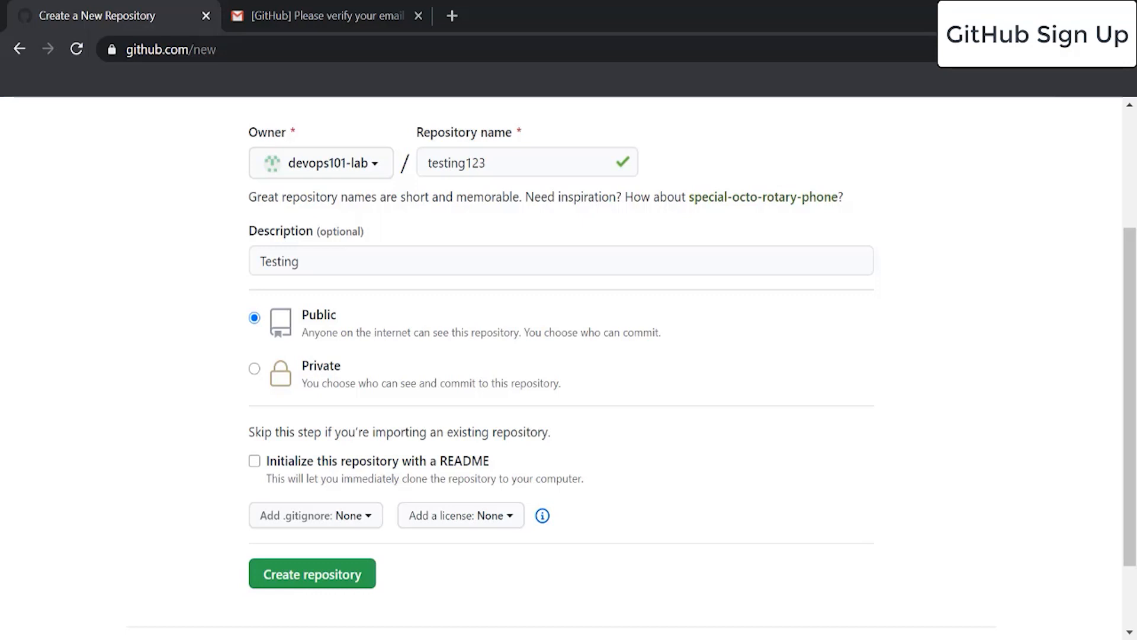
# Create the testing123 repository and highlight its devops101-lab / testing123 title.
pyautogui.click(317, 579)
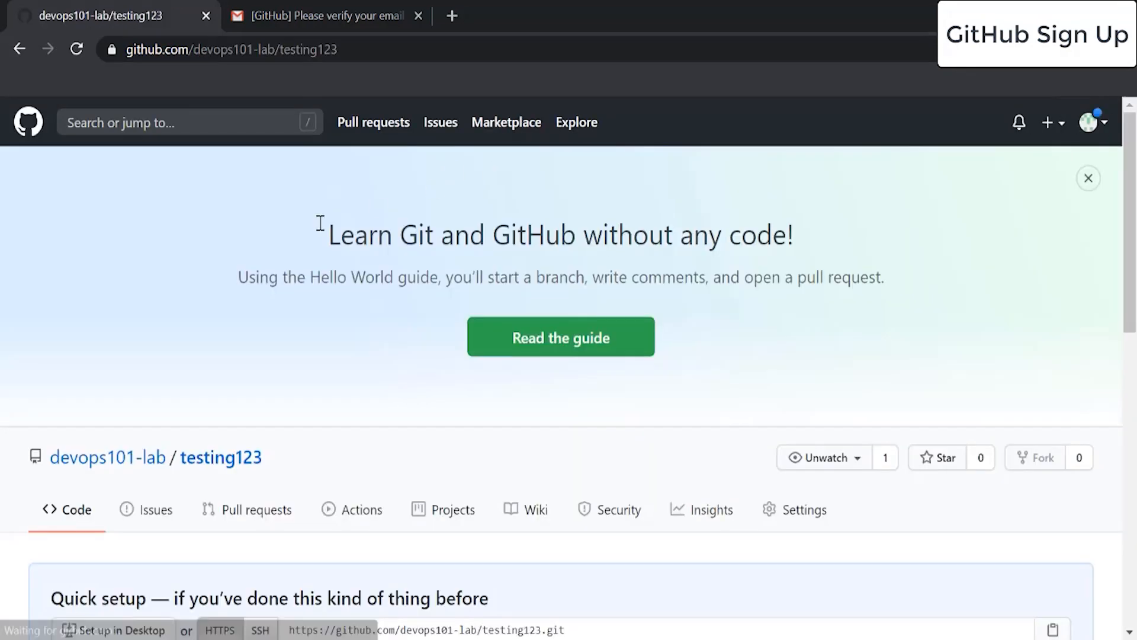
pyautogui.scroll(-5, 178, 326)
pyautogui.scroll(3, 178, 326)
pyautogui.moveTo(296, 277); pyautogui.dragTo(48, 270)
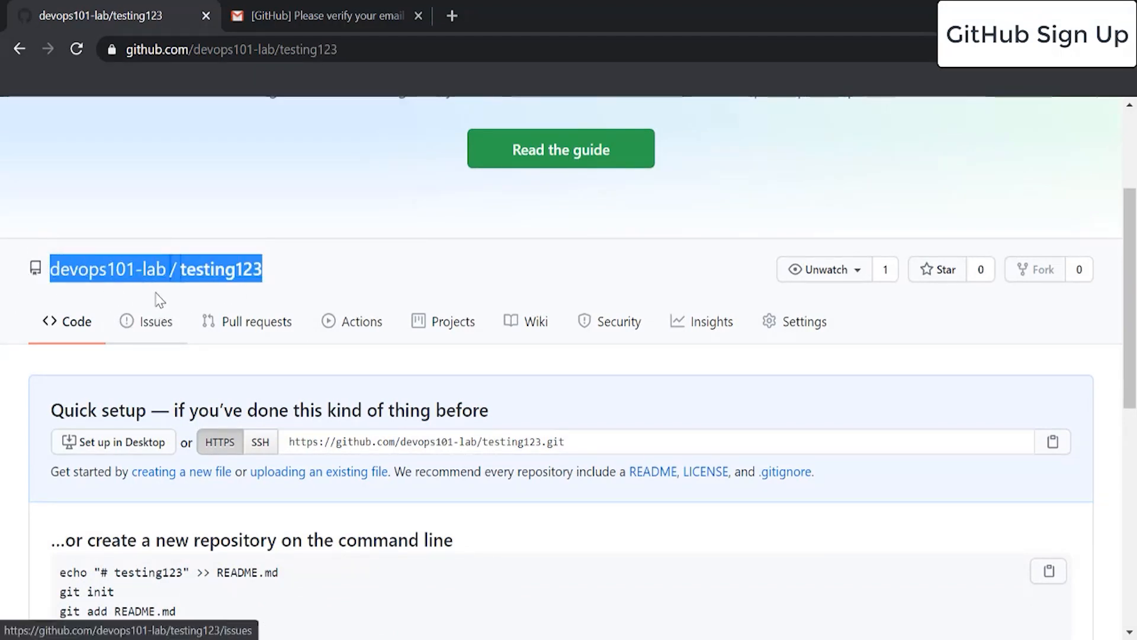
pyautogui.click(314, 288)
# Review the Quick setup page's command-line setup and push-an-existing-repository commands.
pyautogui.scroll(-5, 322, 270)
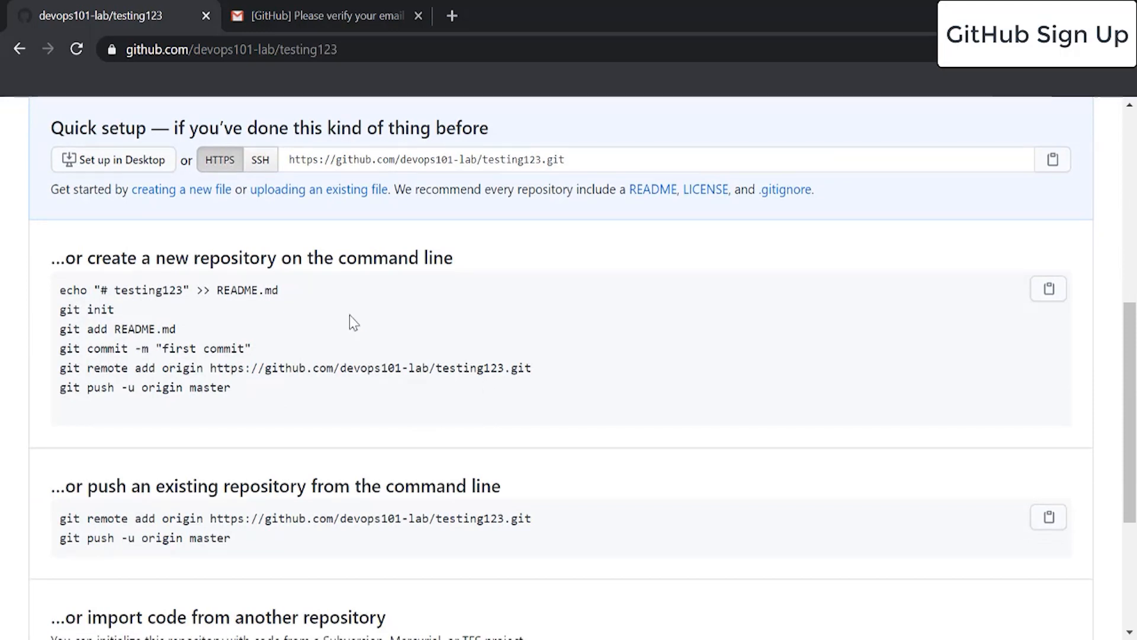
pyautogui.moveTo(469, 261); pyautogui.dragTo(52, 283)
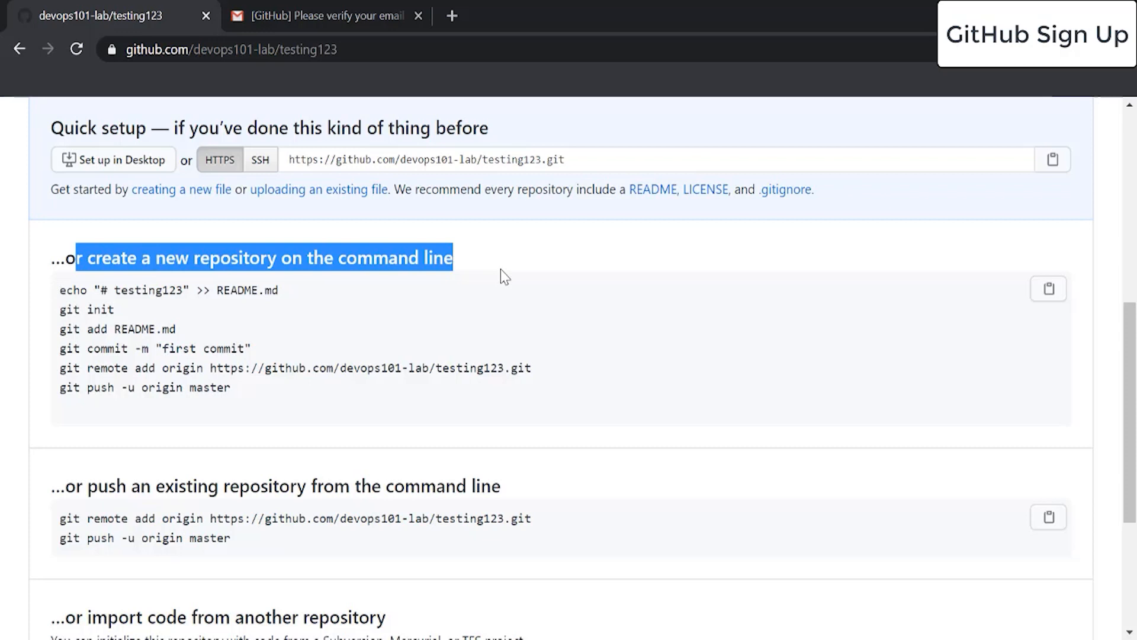
pyautogui.scroll(-2, 488, 296)
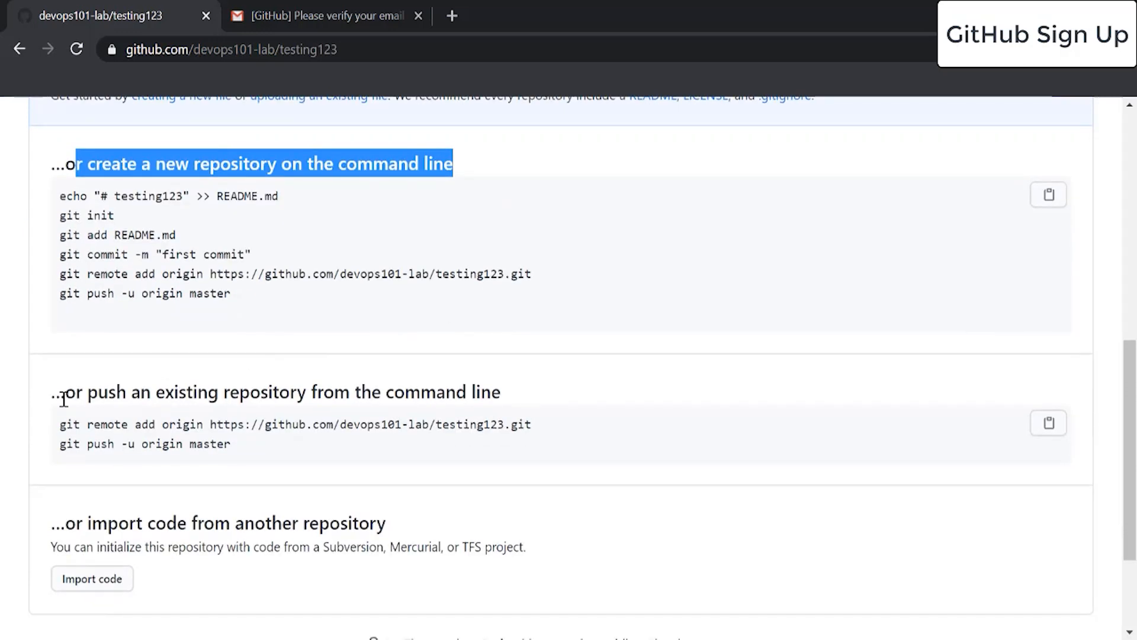
pyautogui.moveTo(59, 389); pyautogui.dragTo(500, 386)
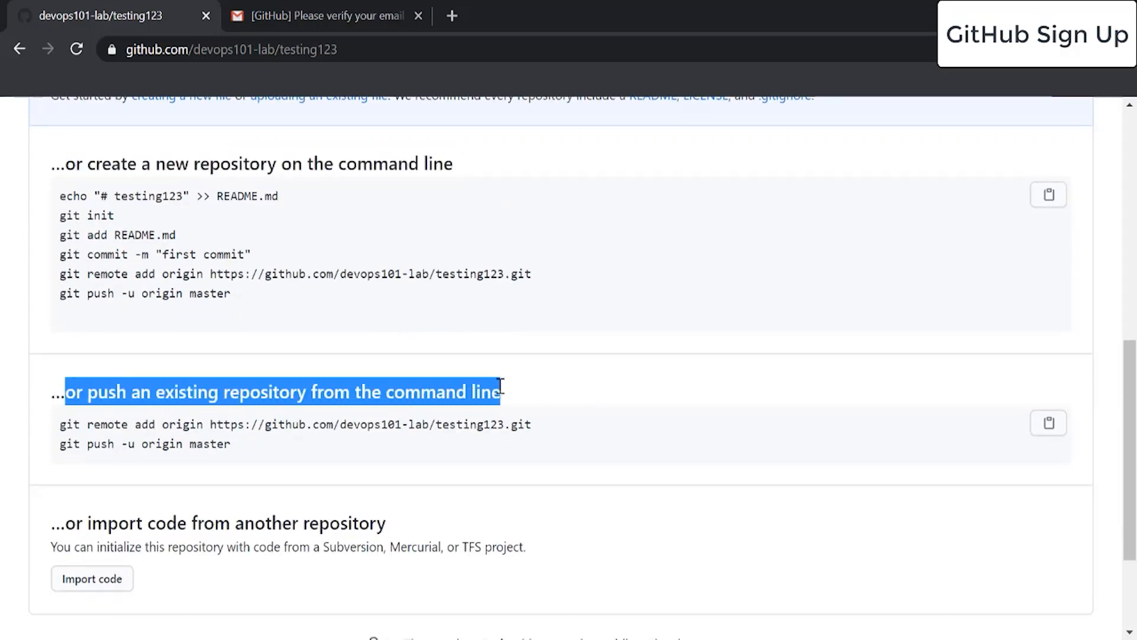
pyautogui.scroll(8, 478, 426)
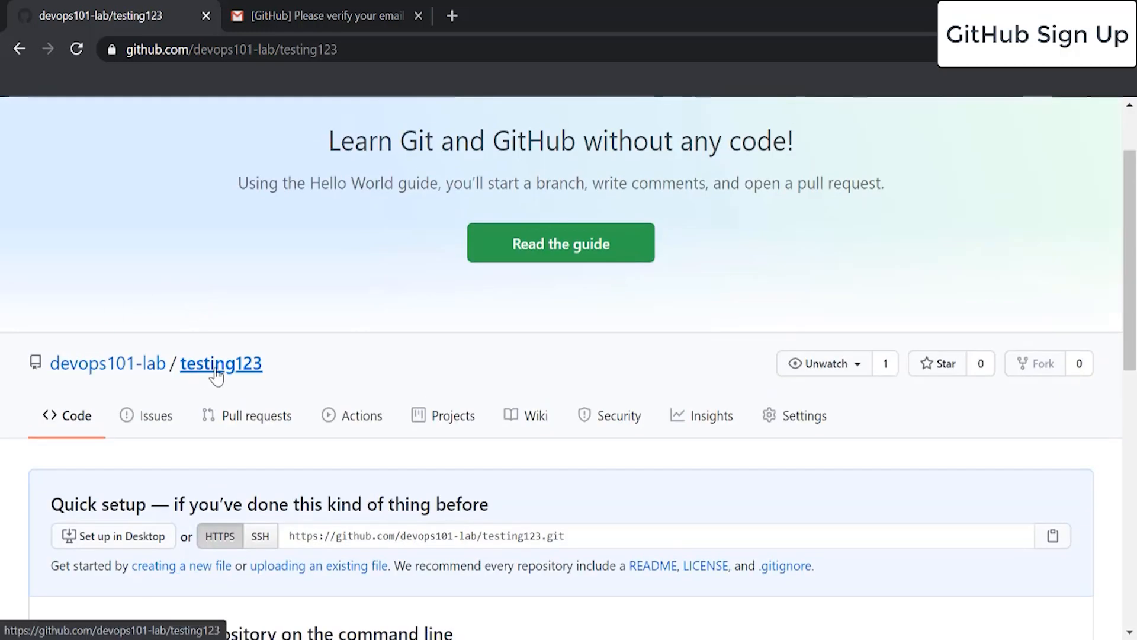
pyautogui.moveTo(269, 369); pyautogui.dragTo(55, 354)
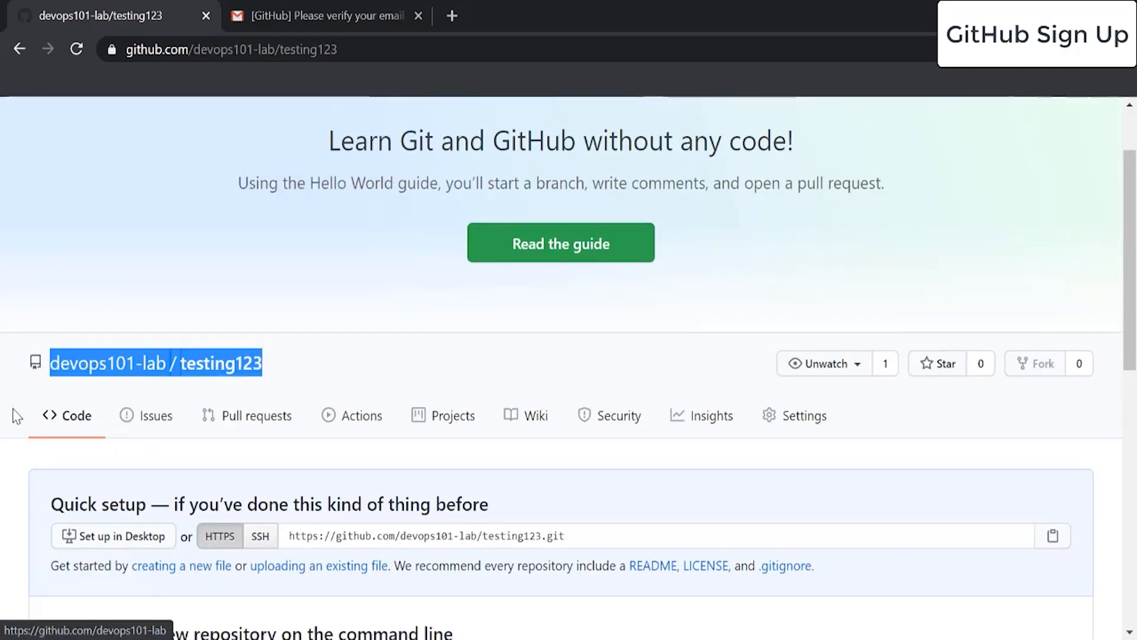
pyautogui.scroll(-3, 6, 427)
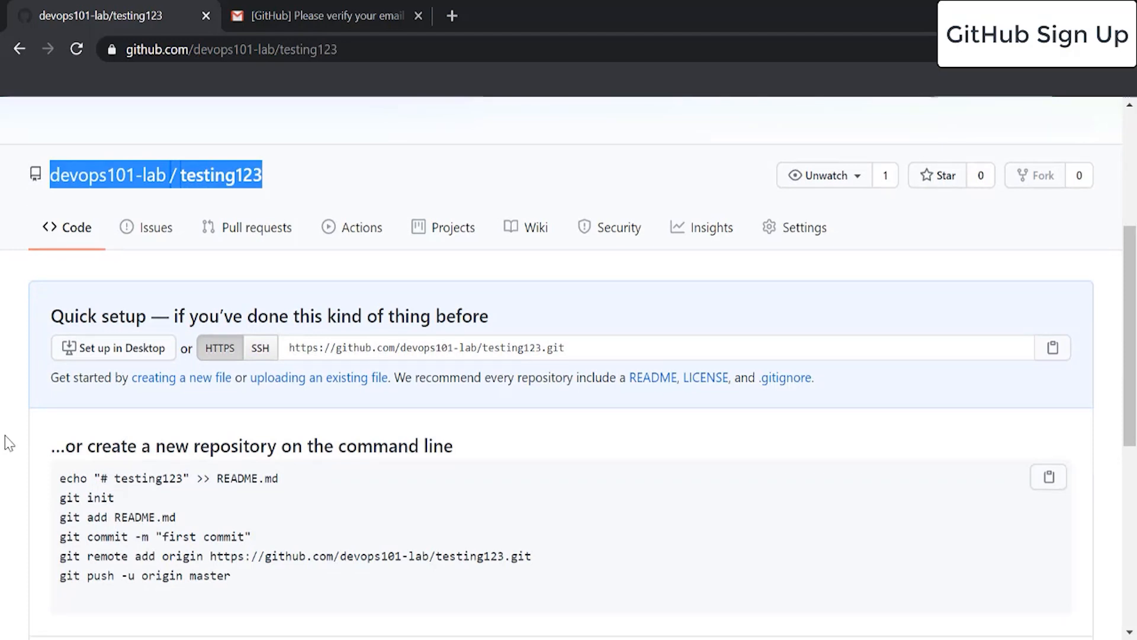
pyautogui.scroll(-5, 5, 524)
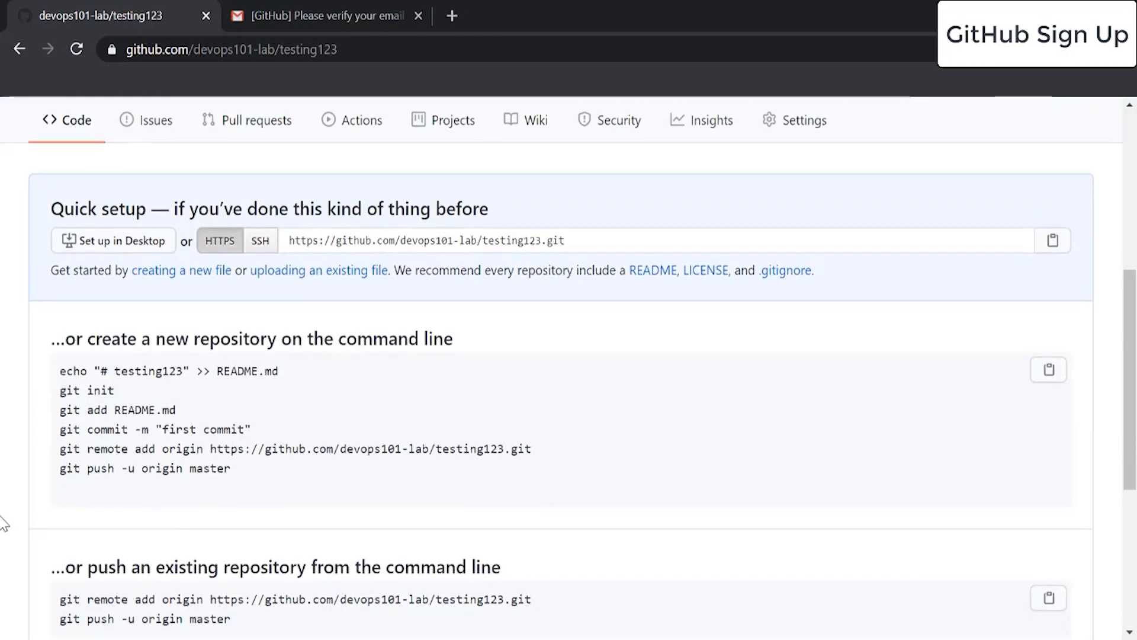
pyautogui.moveTo(241, 457); pyautogui.dragTo(2, 453)
pyautogui.click(1, 453)
pyautogui.scroll(-3, 858, 436)
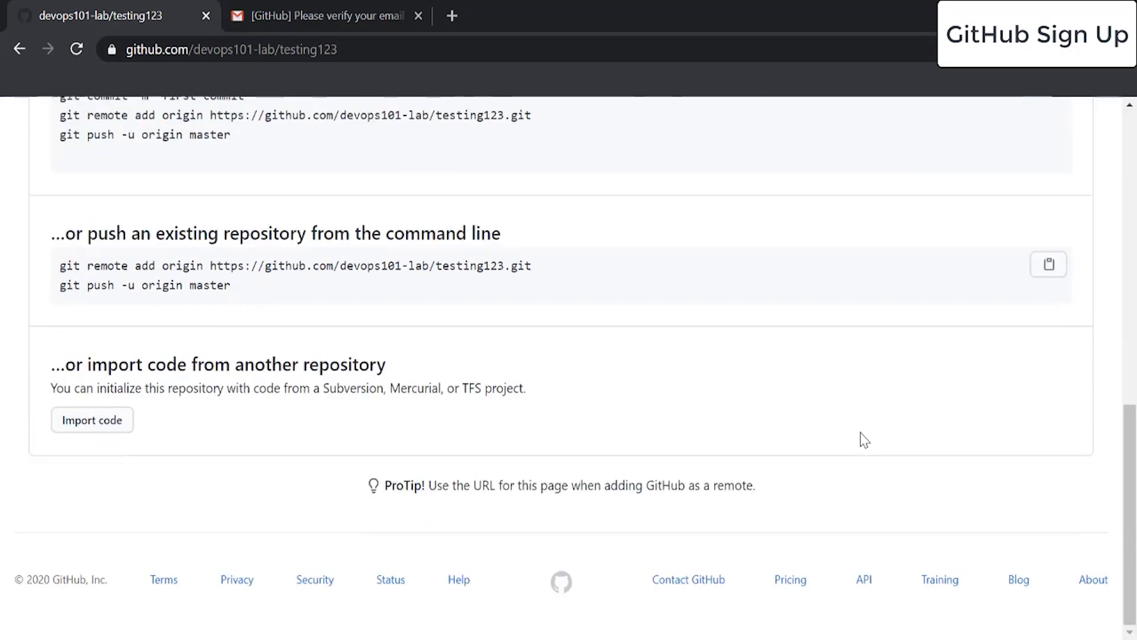
pyautogui.scroll(8, 860, 439)
pyautogui.scroll(3, 864, 439)
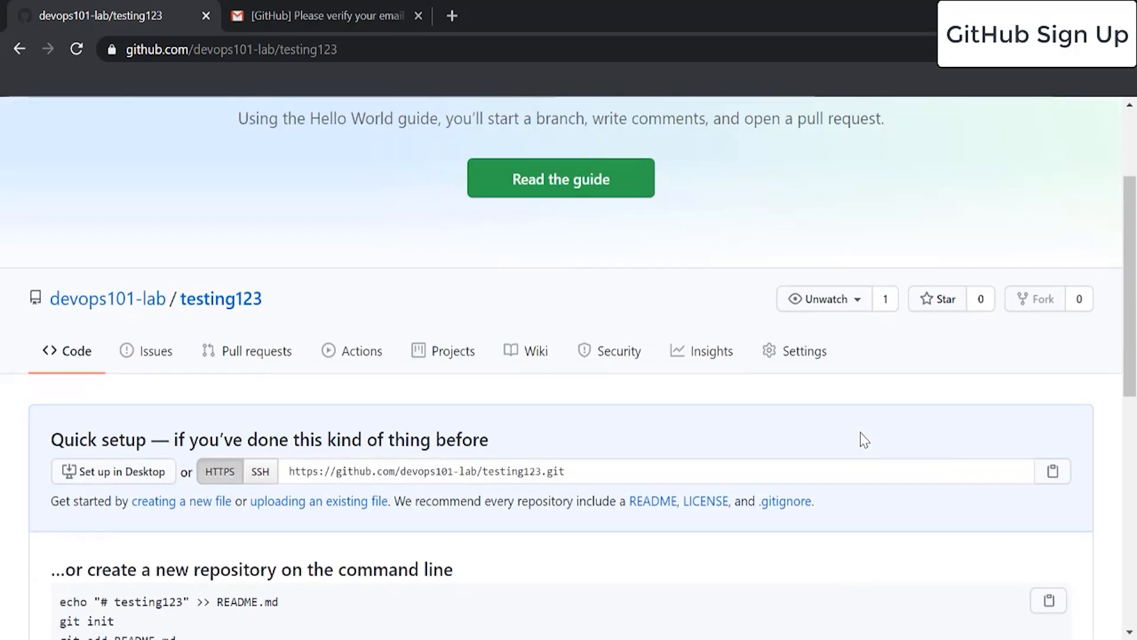